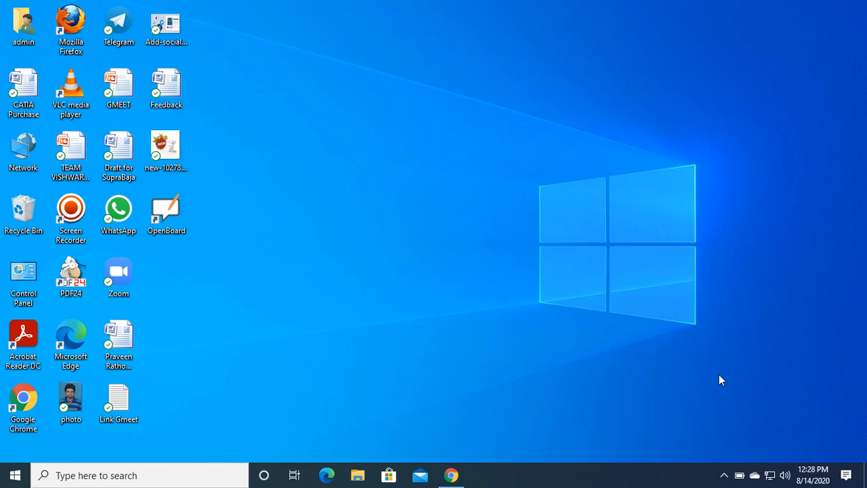
Step: Switch to Chrome and open Google Forms from the Gmail inbox
click(451, 475)
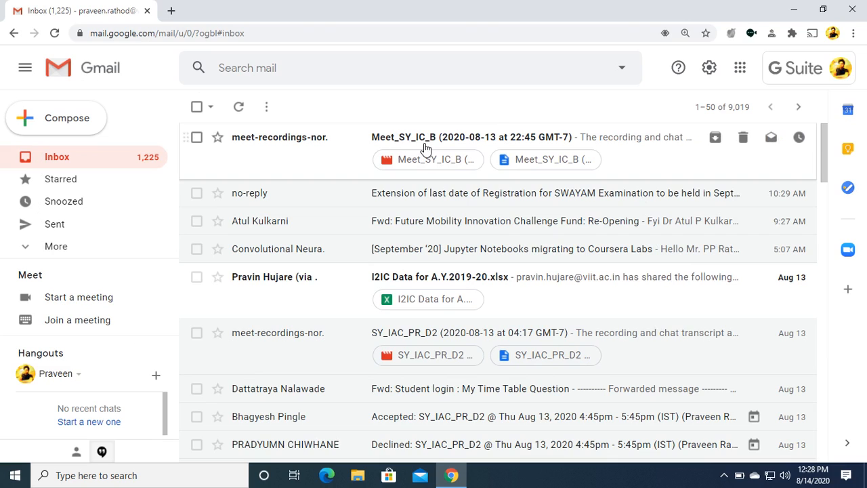
click(741, 70)
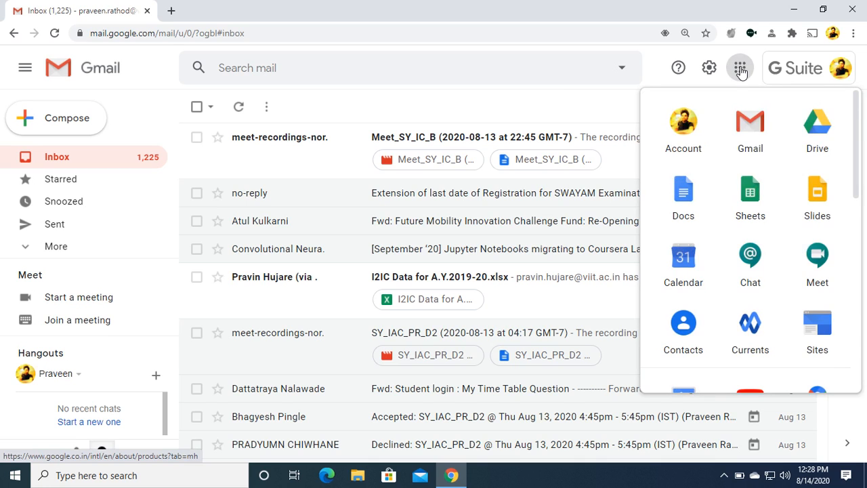
scroll(727, 264, down, 3)
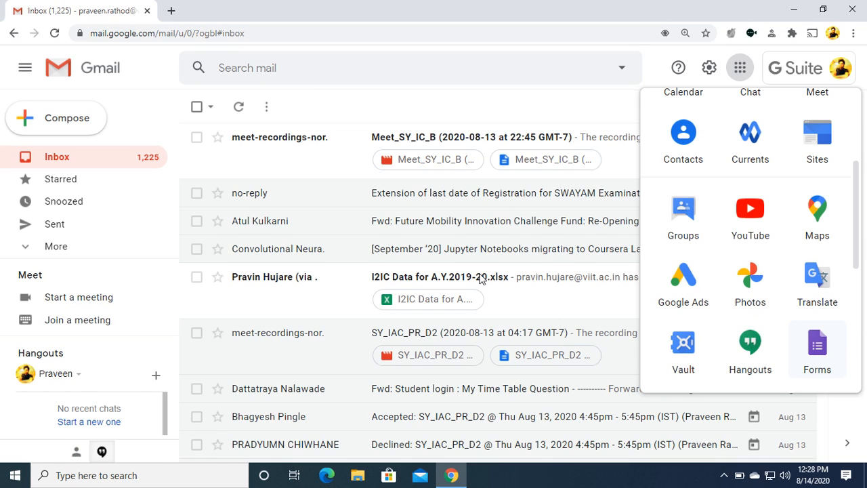
click(819, 359)
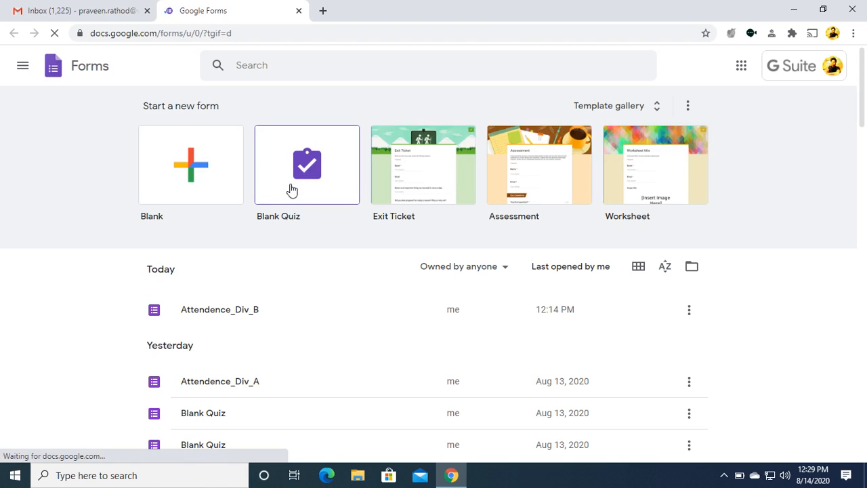
Step: Create a new form from the Blank Quiz template
click(24, 72)
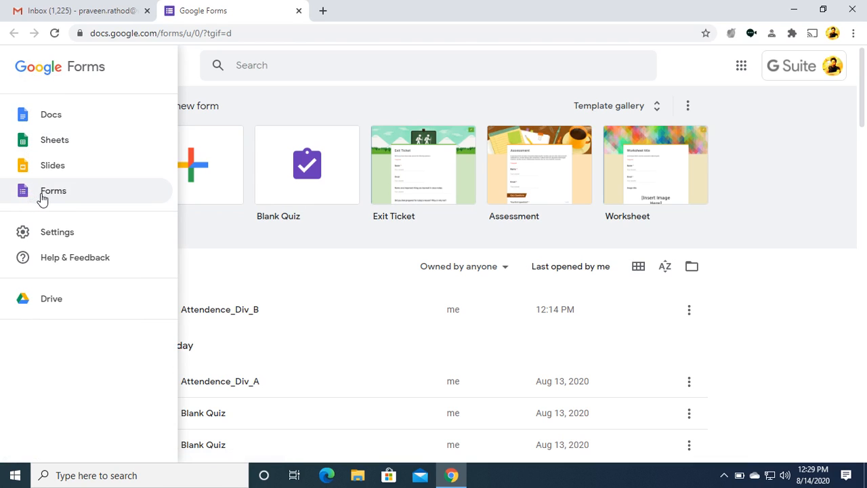
click(340, 101)
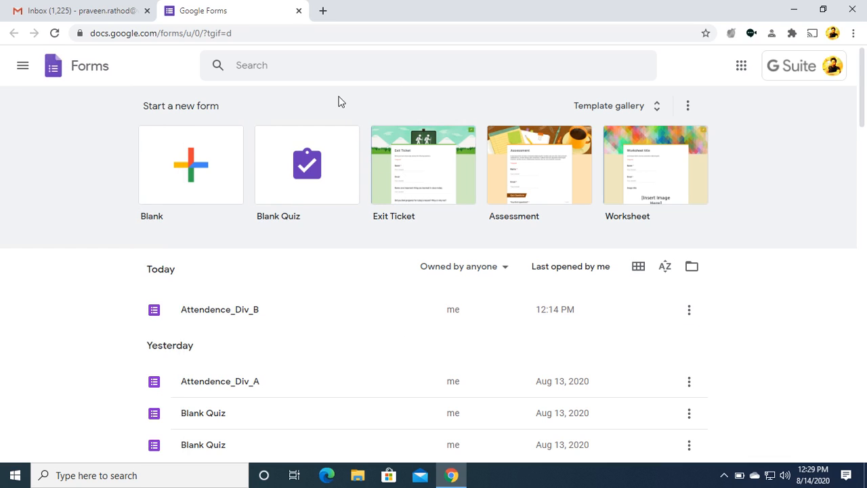
click(284, 184)
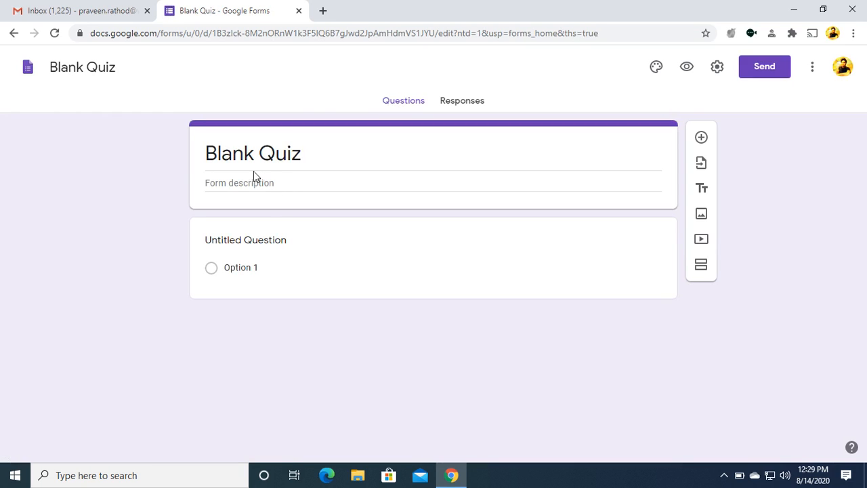
Step: Set the quiz title to "ABC" and the form description to "GENERAL"
click(218, 159)
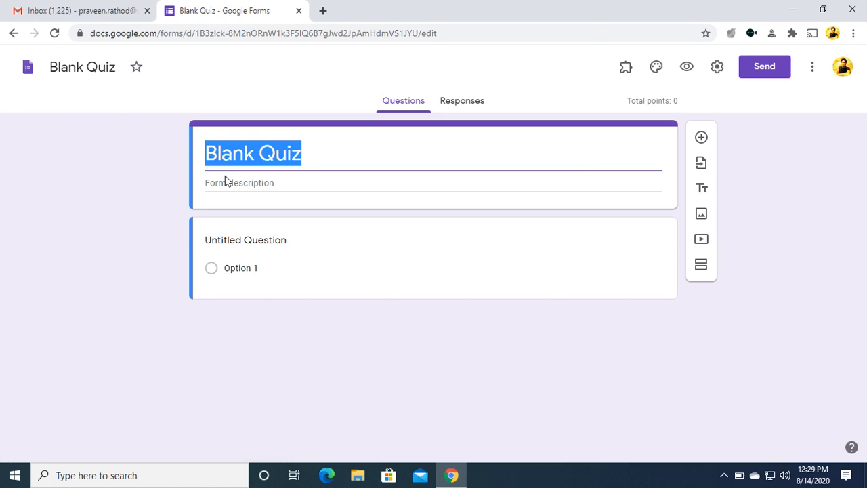
text(A)
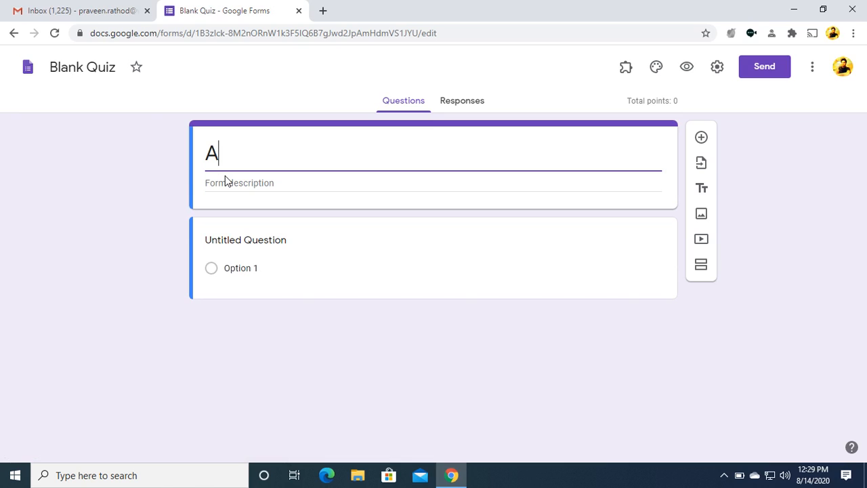
text(BC)
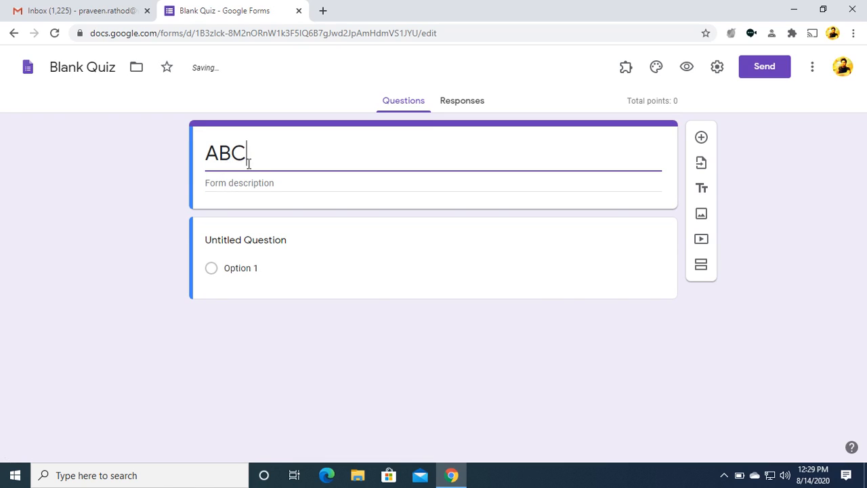
click(234, 183)
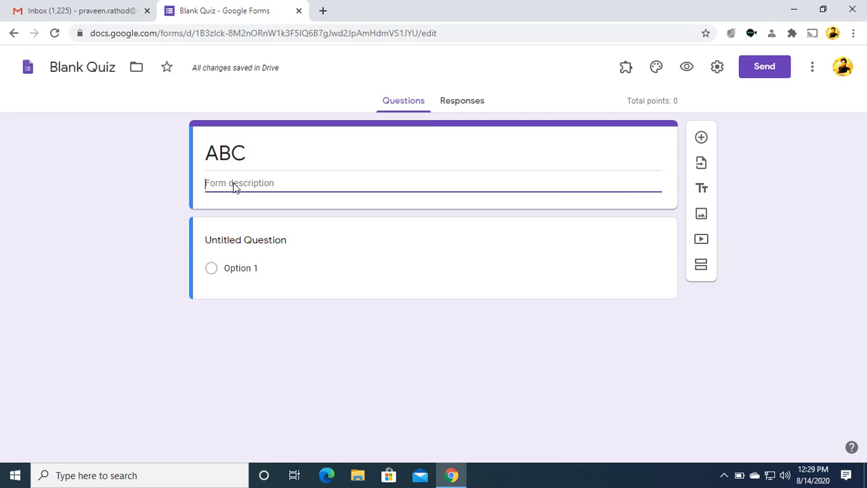
text(GENE)
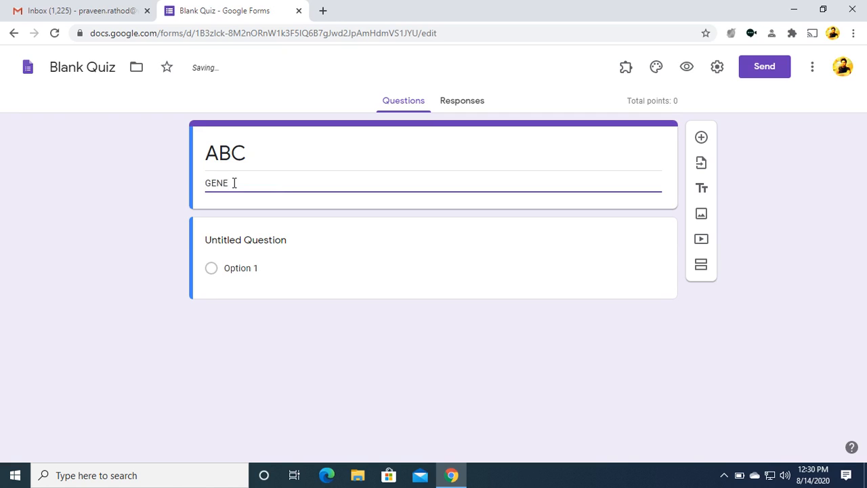
text(RAL)
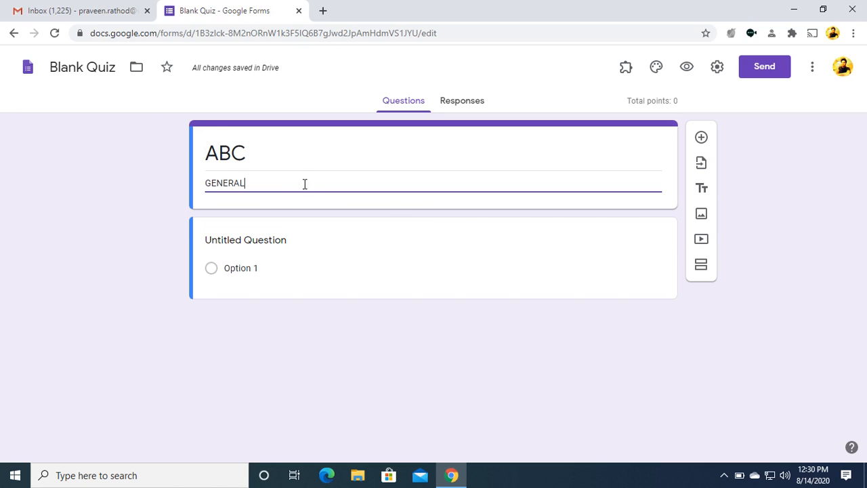
Step: Rename the form file from the template name to "ABC"
click(82, 67)
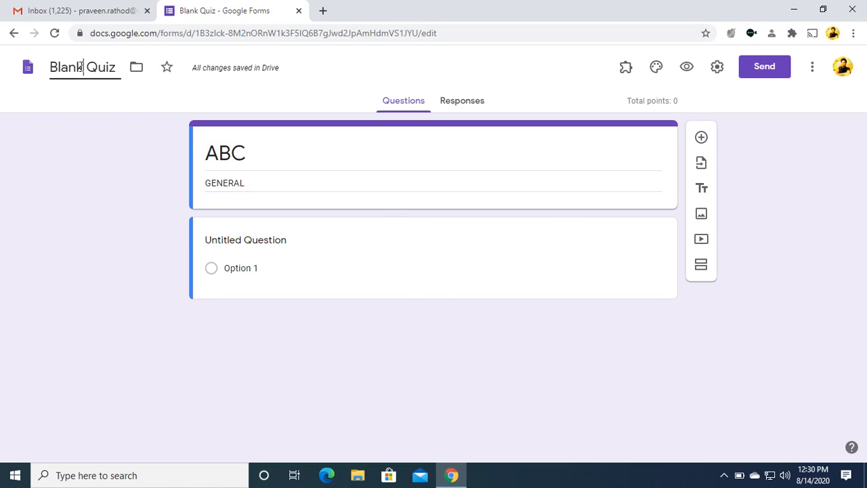
click(116, 67)
shift+click(67, 64)
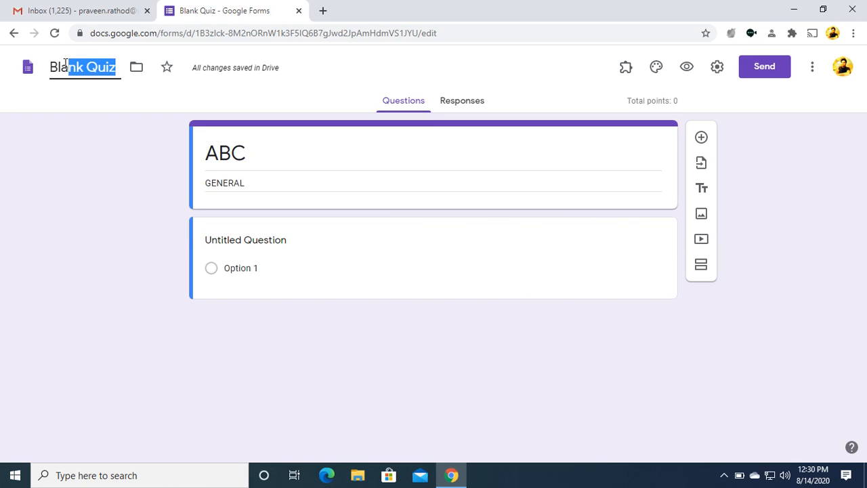
shift+click(50, 67)
text(ABC)
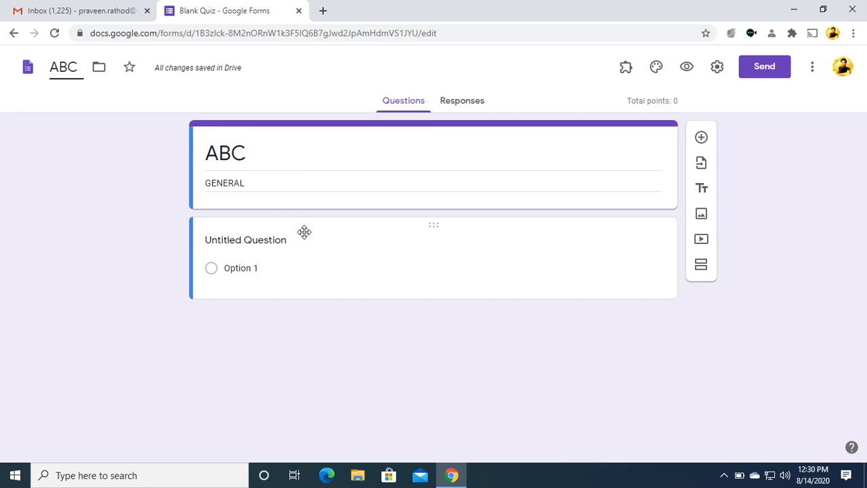
Step: Turn the untitled first question into a required Short answer question titled "NAME"
click(266, 242)
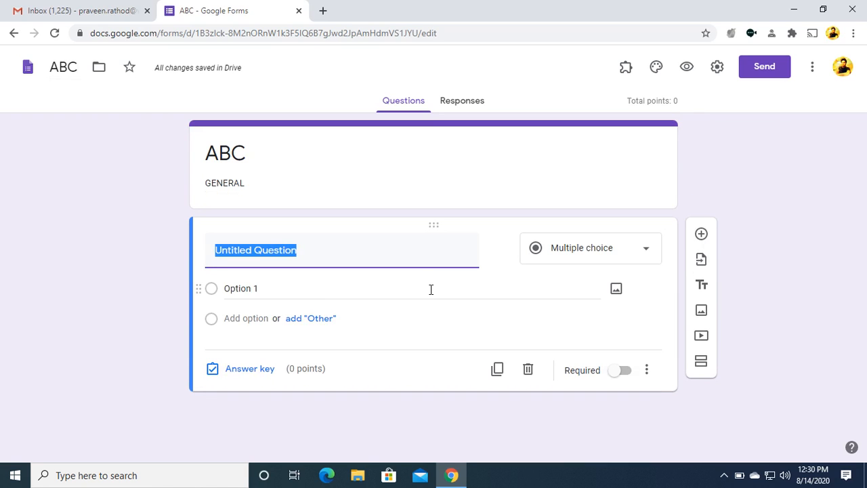
text(NAME)
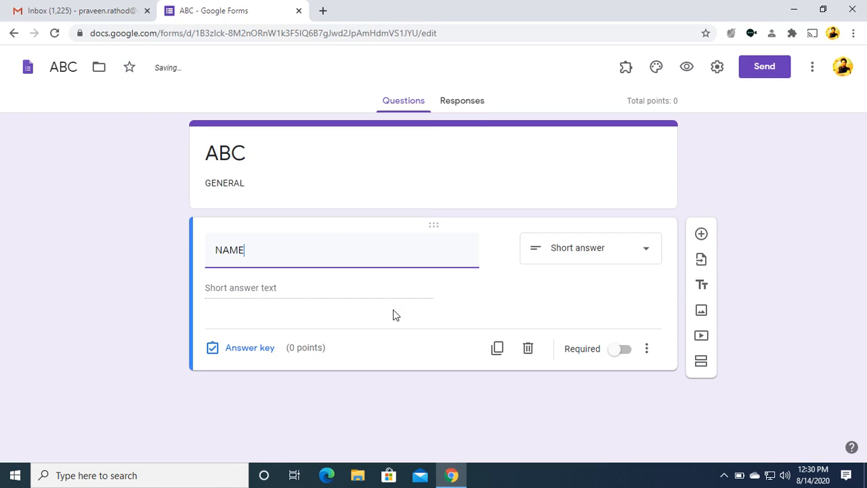
click(650, 254)
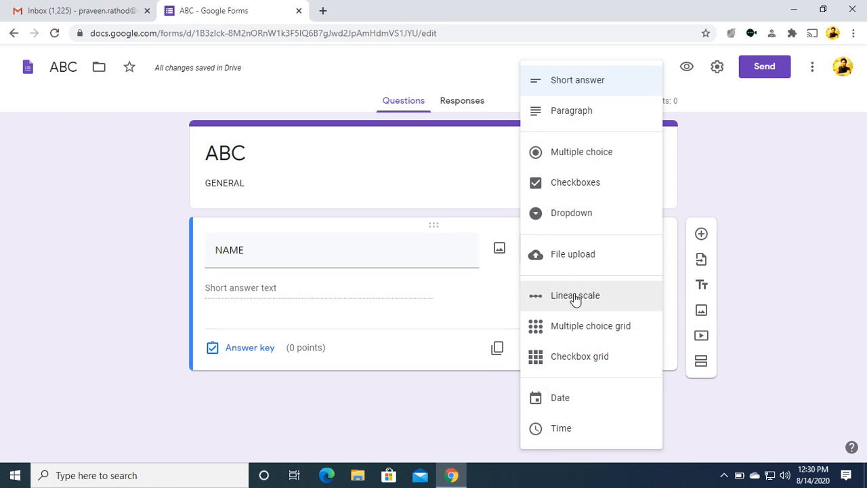
click(562, 82)
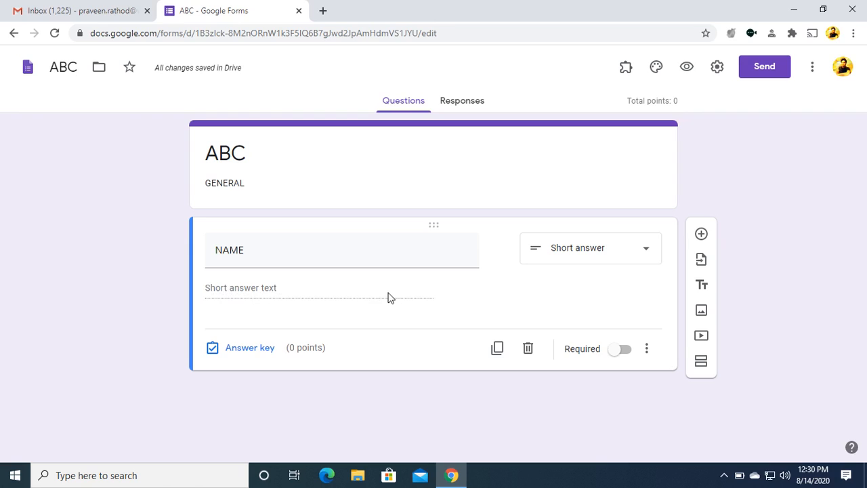
click(624, 349)
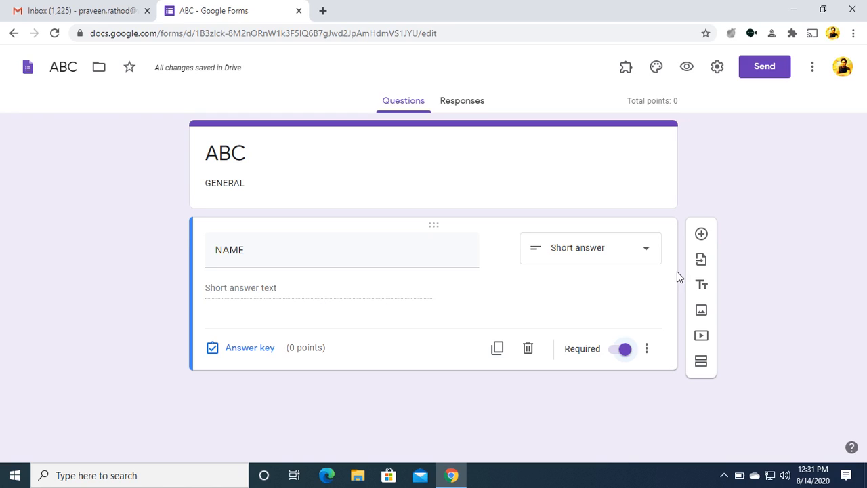
Step: Add a second question titled "ROLL NO" below NAME and make it required
click(701, 236)
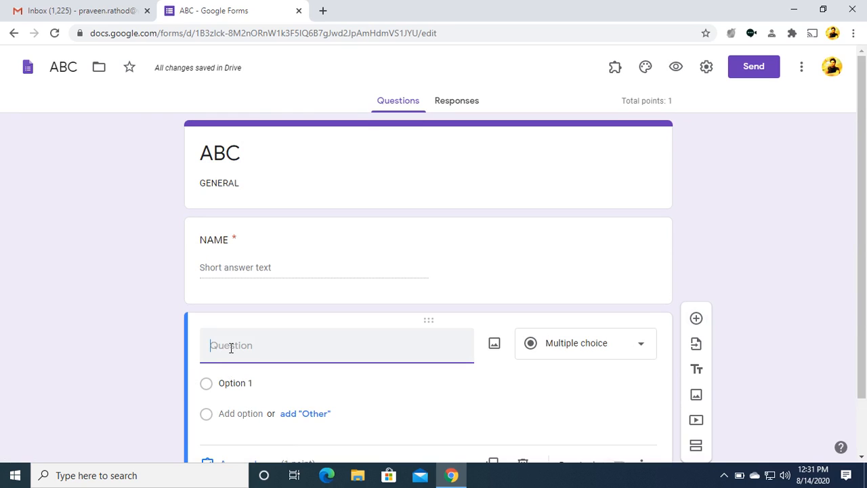
text(LL NO)
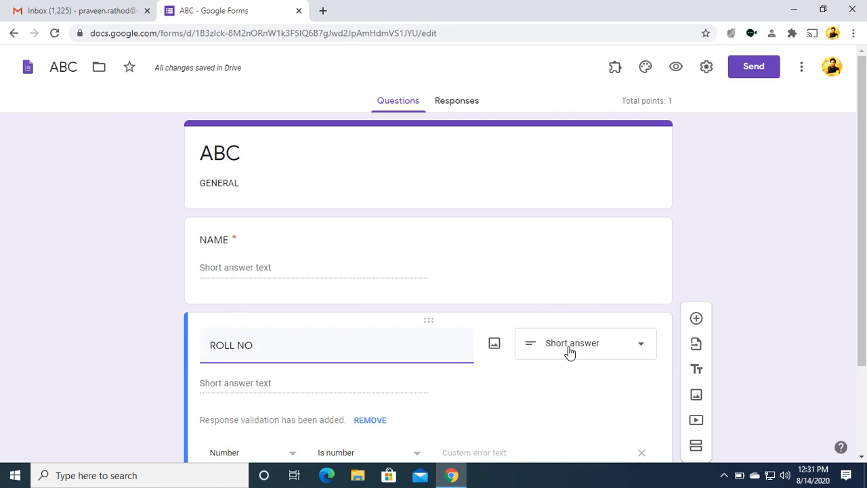
scroll(569, 352, down, 2)
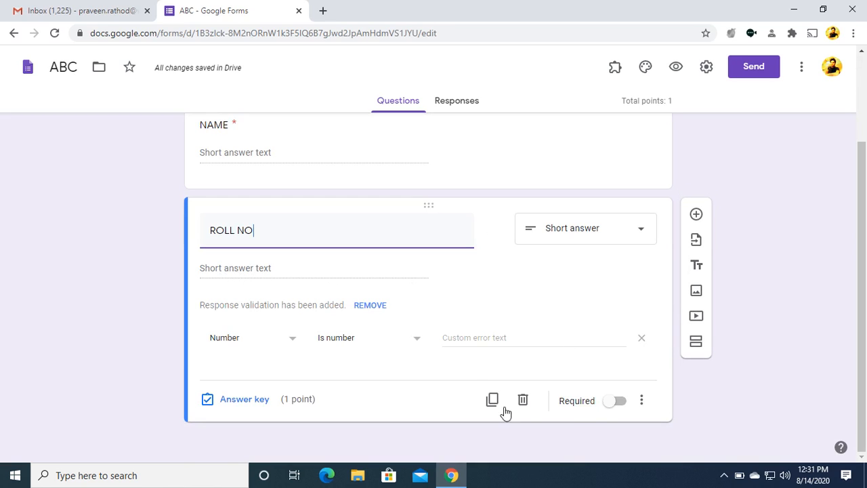
click(624, 405)
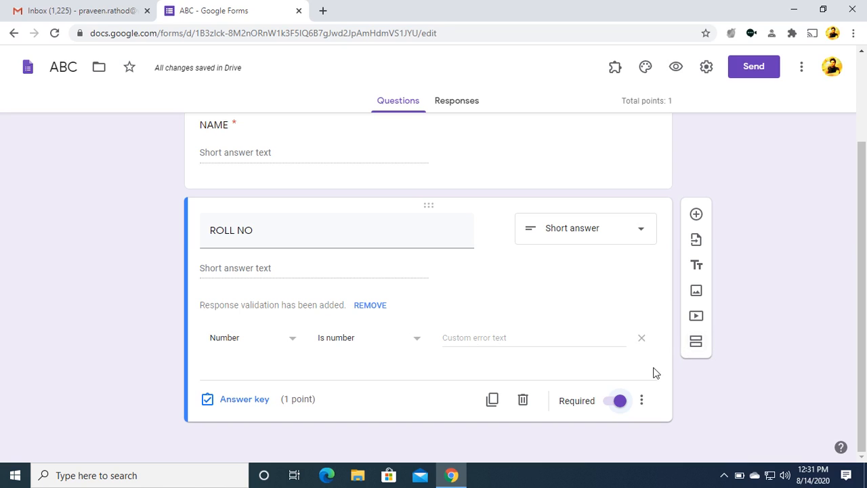
Step: Add a new section after the ROLL NO question and title it "QUIZ CONTD"
click(695, 347)
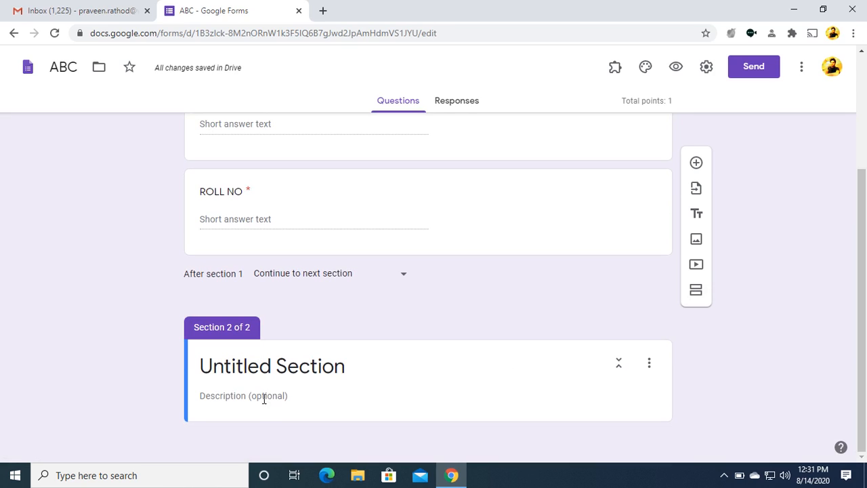
click(251, 366)
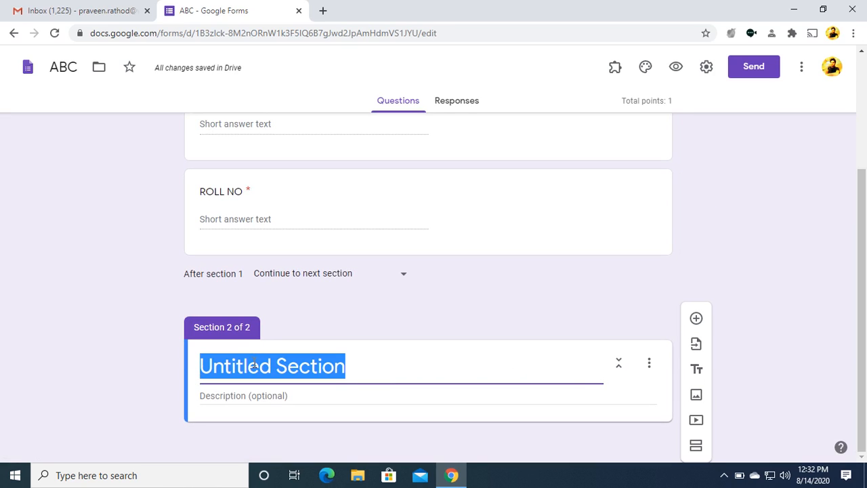
text(QUI)
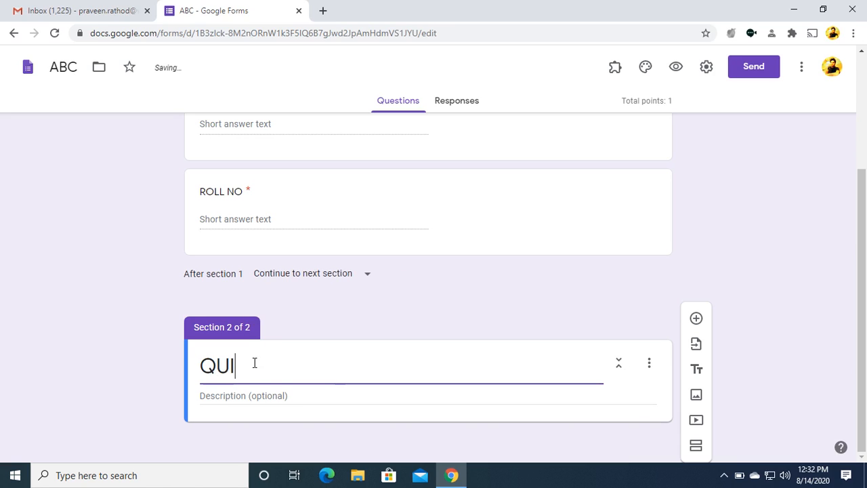
text(Z CON)
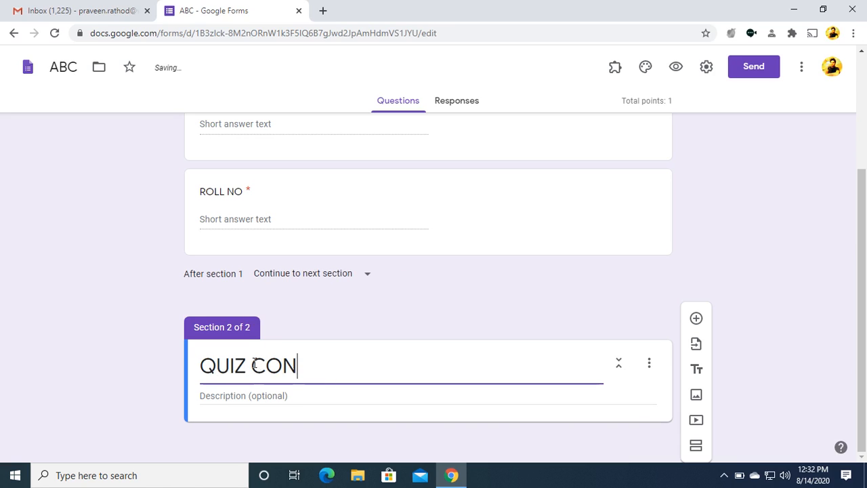
text(TD)
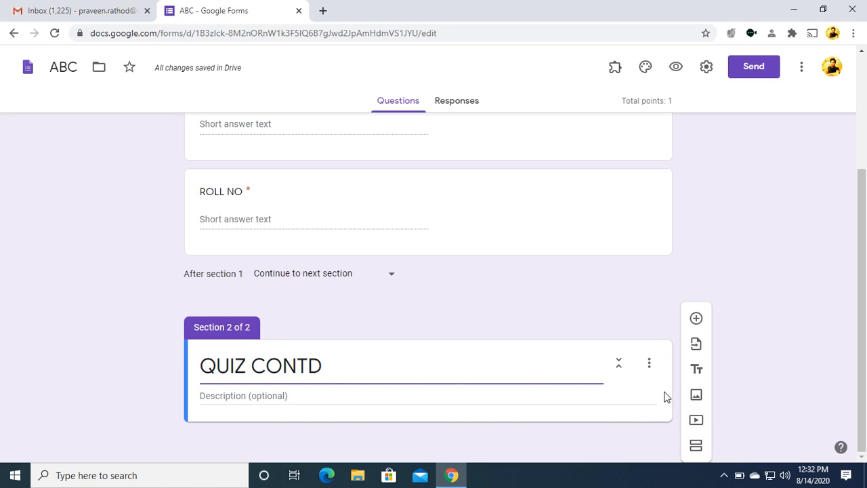
Step: Add a Multiple choice question titled "What is the capital of india" to the QUIZ CONTD section
click(698, 323)
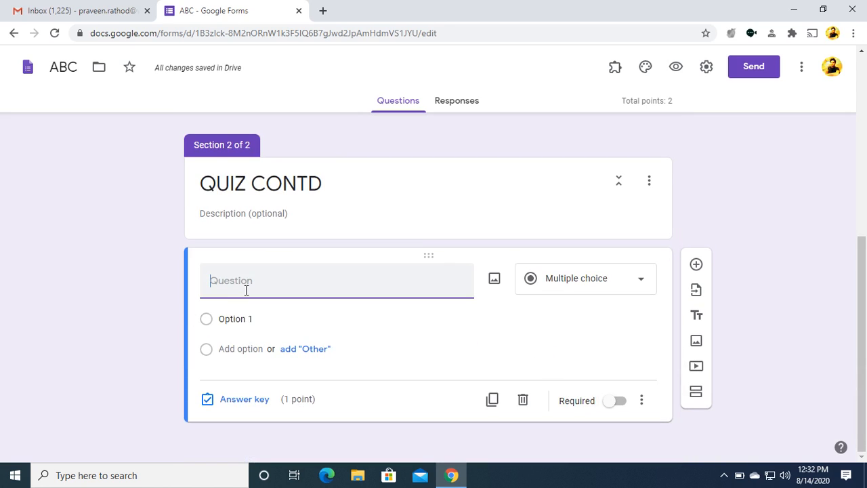
text(What is t)
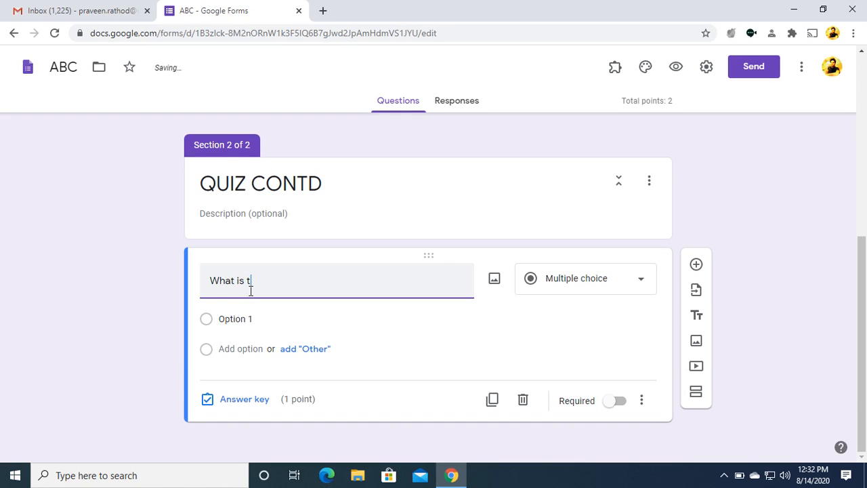
text(he capital )
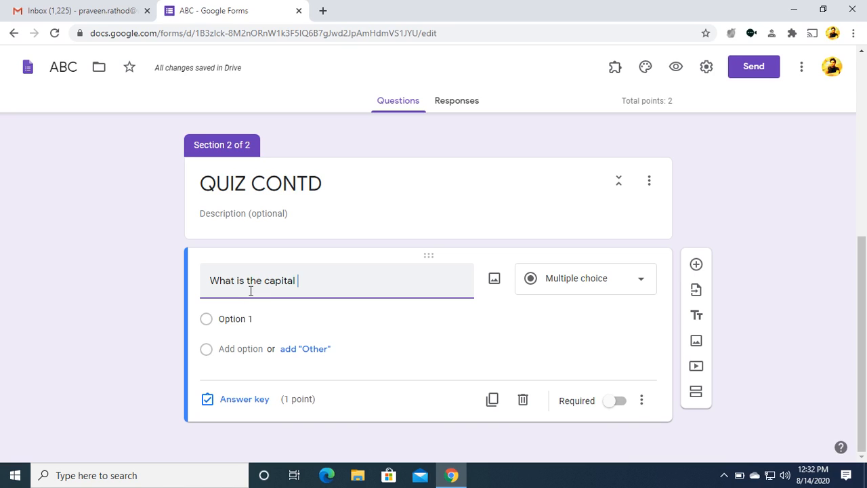
text(of india)
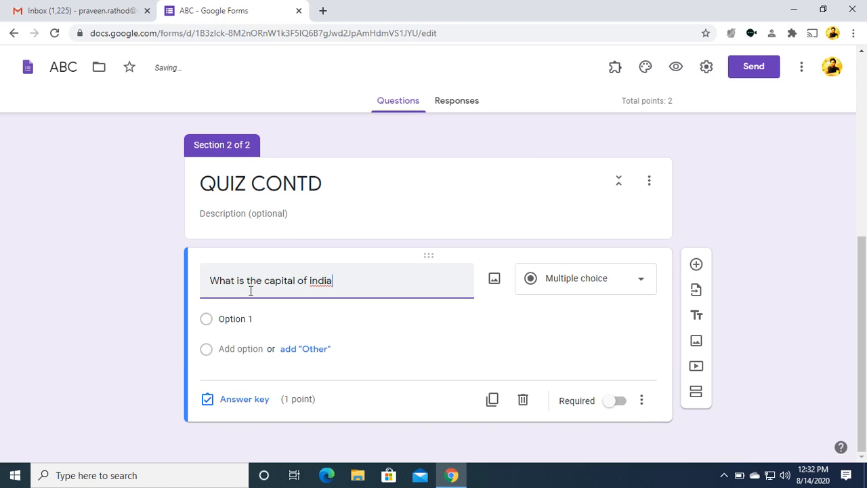
click(637, 284)
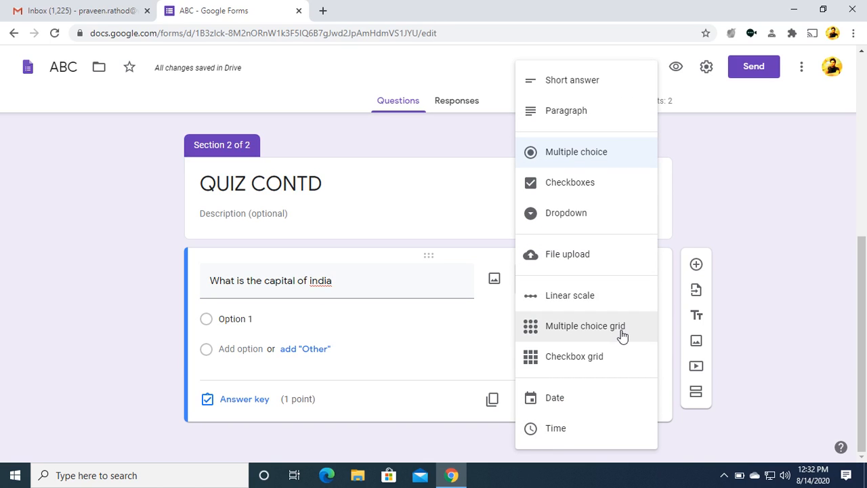
click(593, 155)
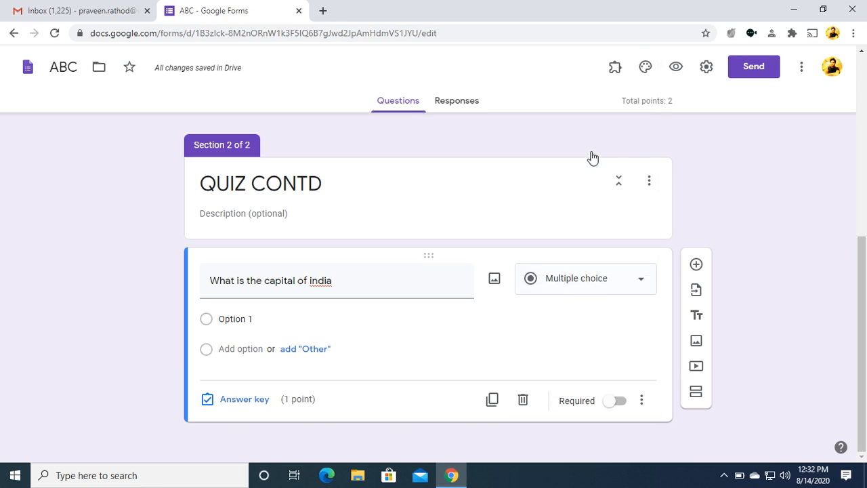
Step: Give the capital question four answer options: "Mumbai", "delhi", "bangalore" and "chennai"
click(230, 320)
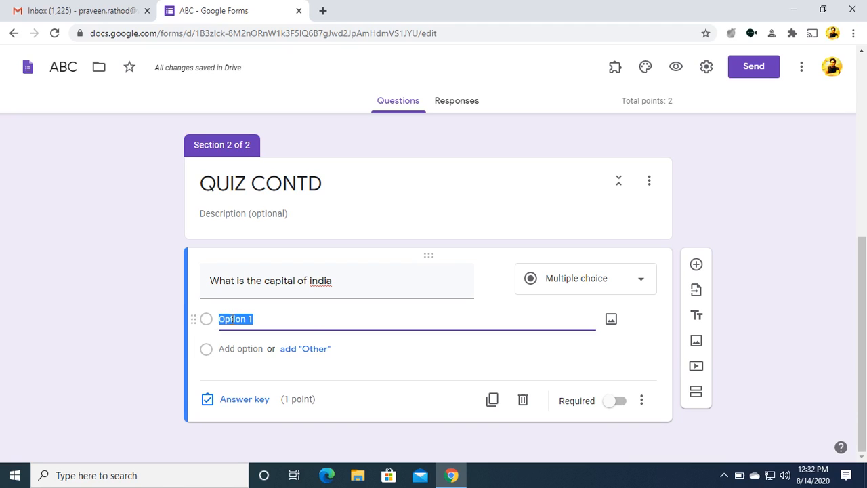
text(Mumbai)
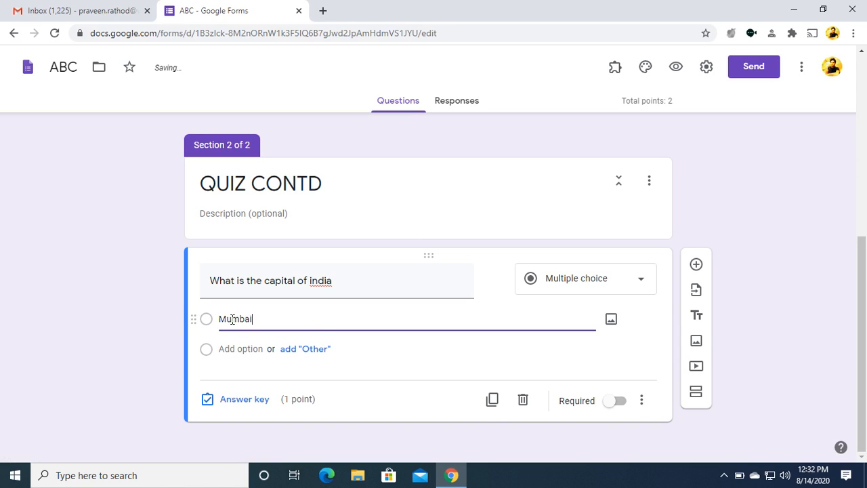
key(Return)
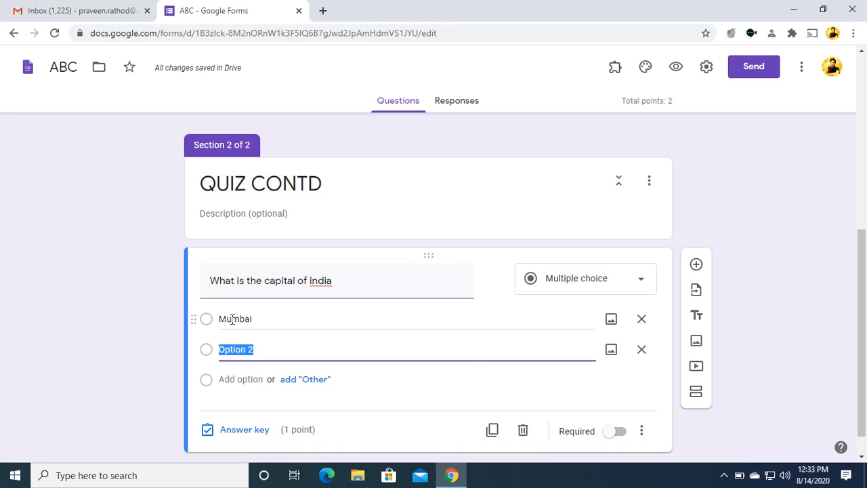
text(delhi)
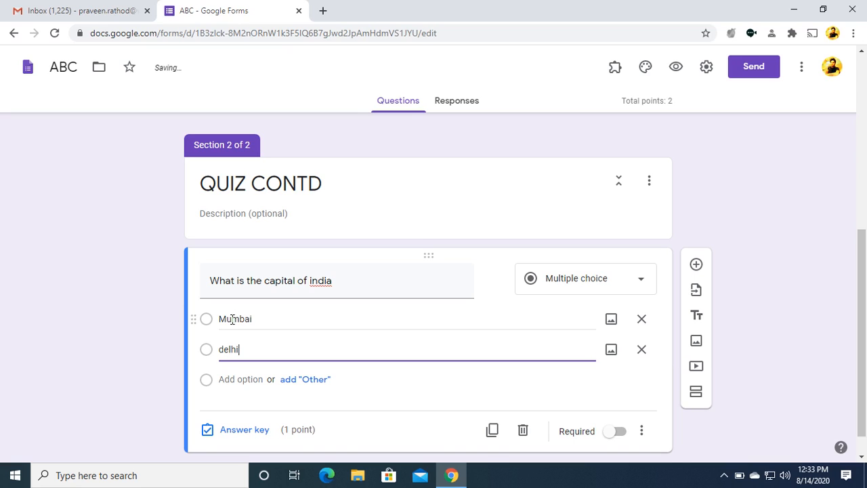
key(Return)
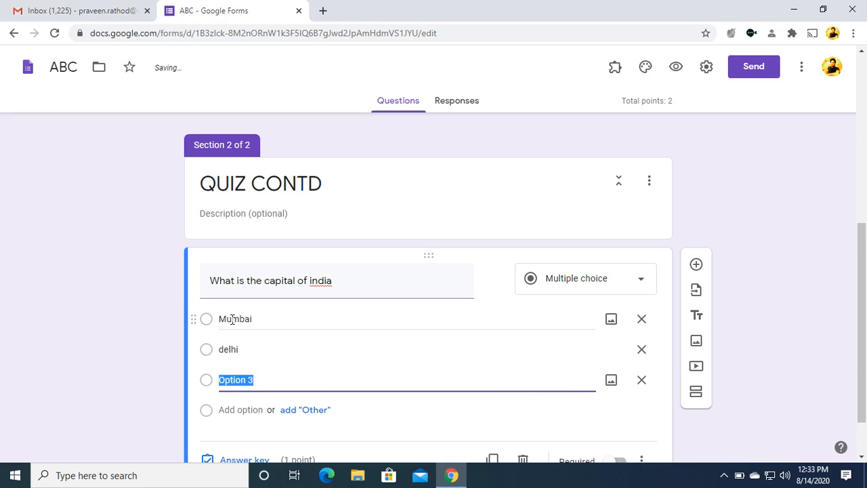
text(bangalore)
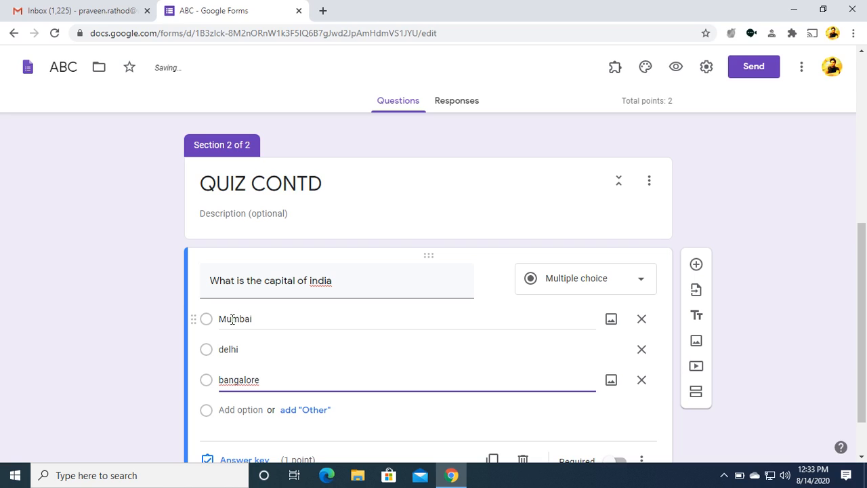
key(Return)
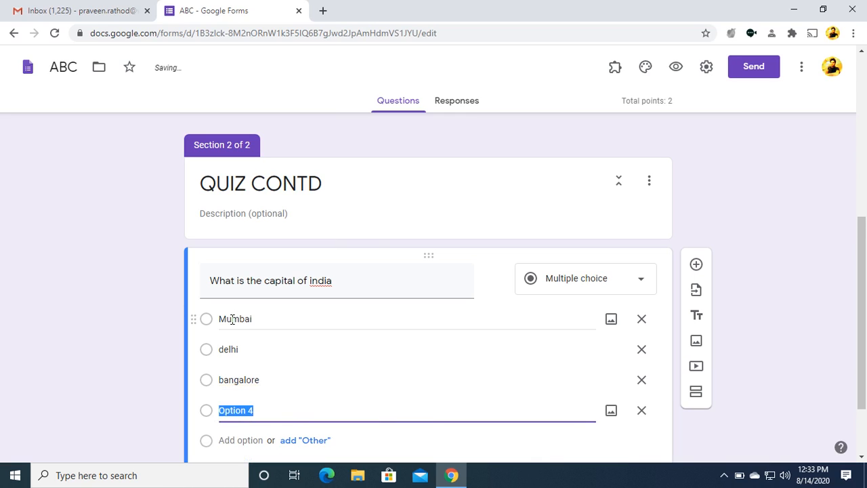
text(chennai)
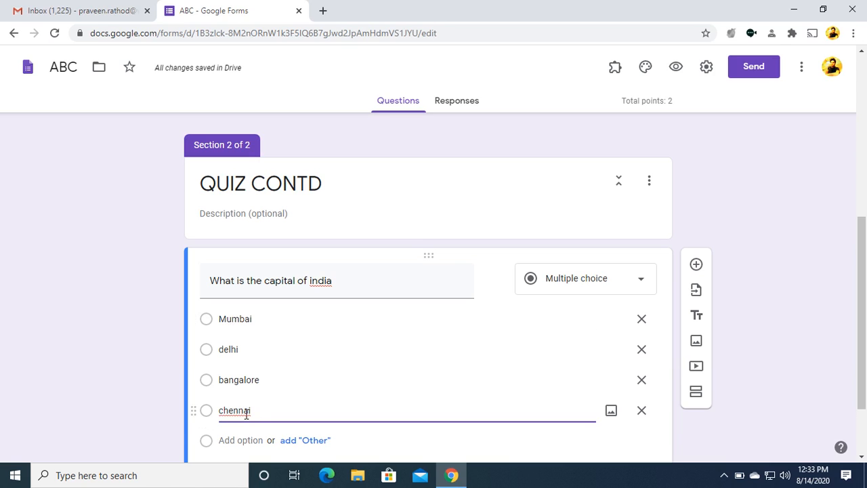
Step: Correct the fourth answer option to the suggested spelling "Chennai"
scroll(258, 410, down, 2)
double_click(234, 321)
right_click(234, 324)
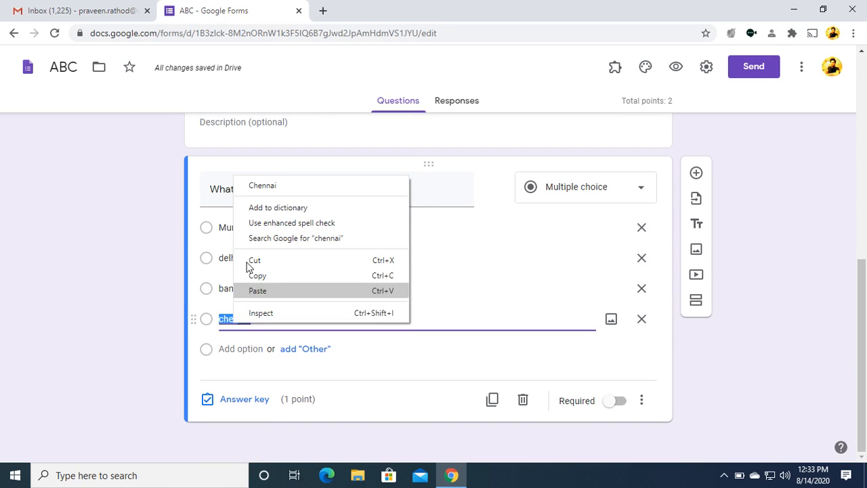
click(248, 188)
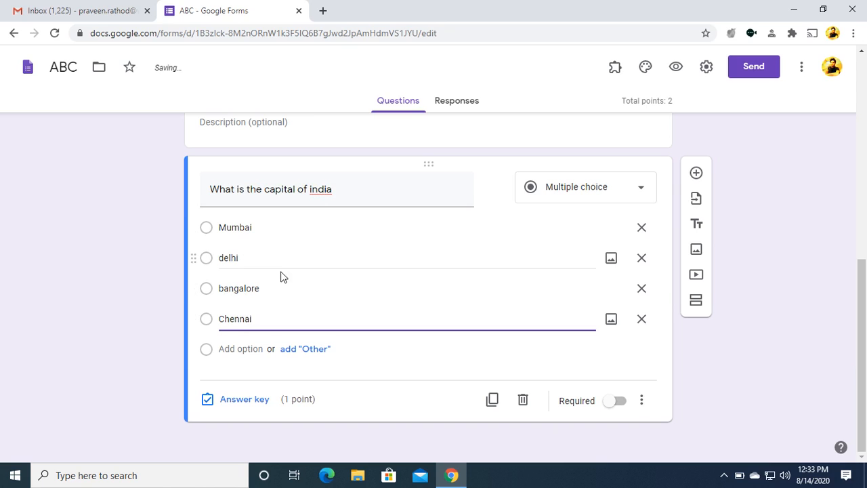
Step: Mark "delhi" as the correct answer in the capital question's answer key
click(236, 400)
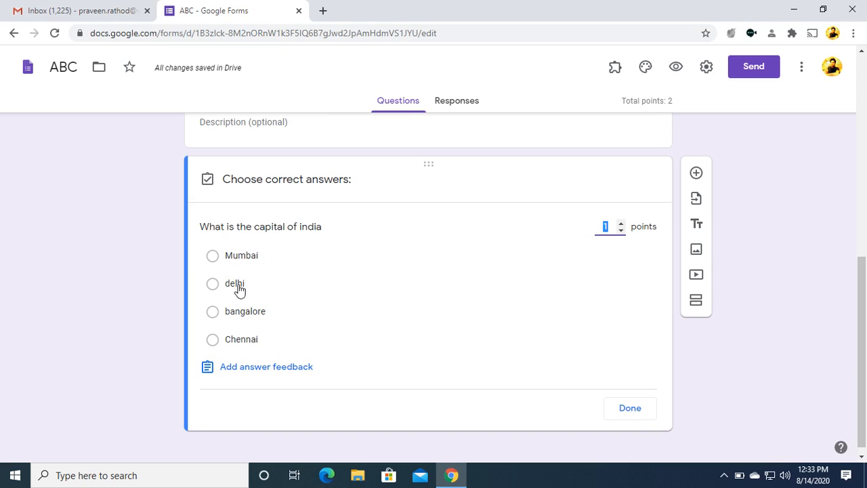
click(235, 289)
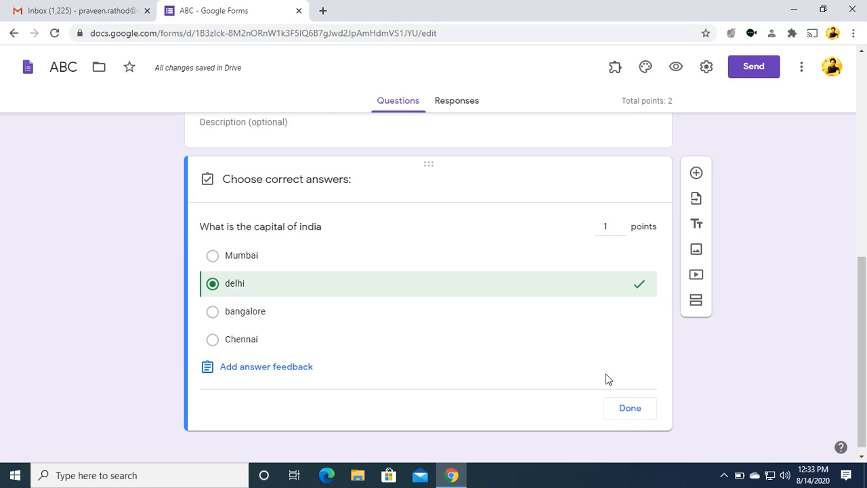
click(626, 414)
Step: Set the ROLL NO question's points to 0 in its answer key
scroll(387, 366, up, 3)
scroll(387, 367, up, 4)
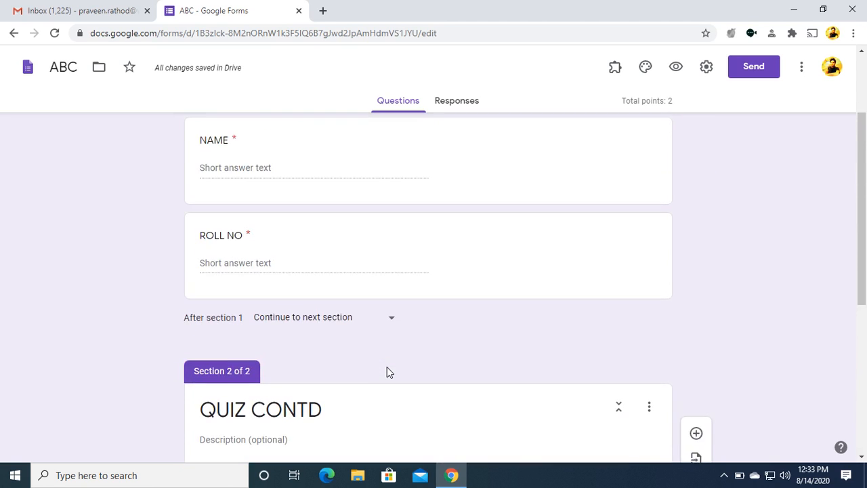
click(365, 374)
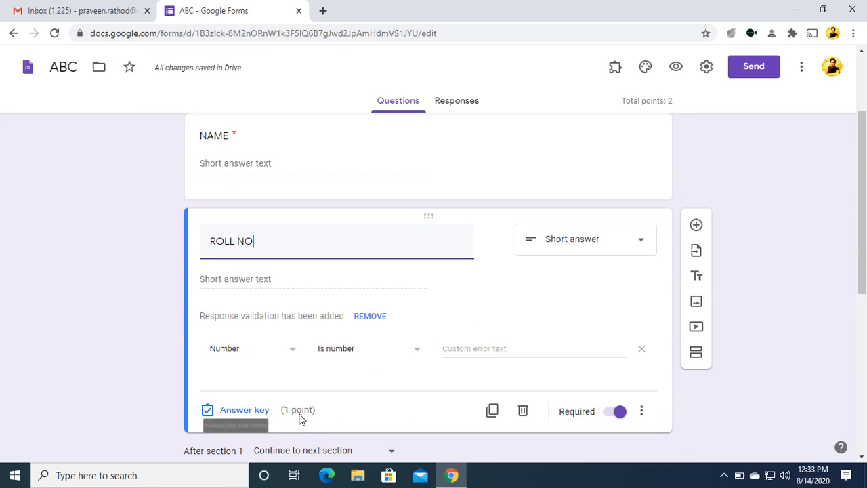
click(259, 411)
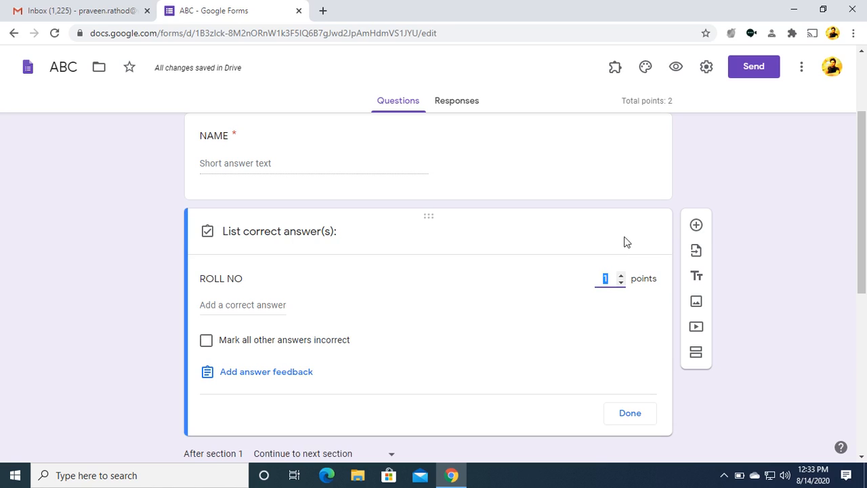
click(621, 277)
click(620, 282)
click(620, 283)
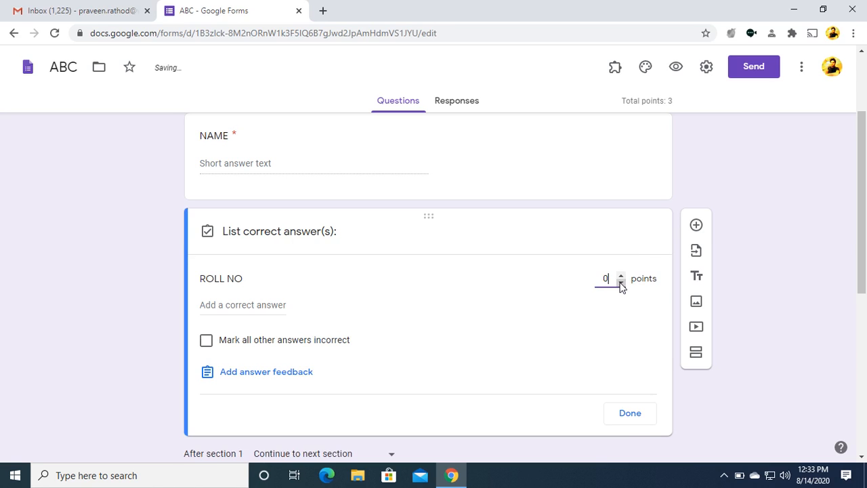
click(631, 414)
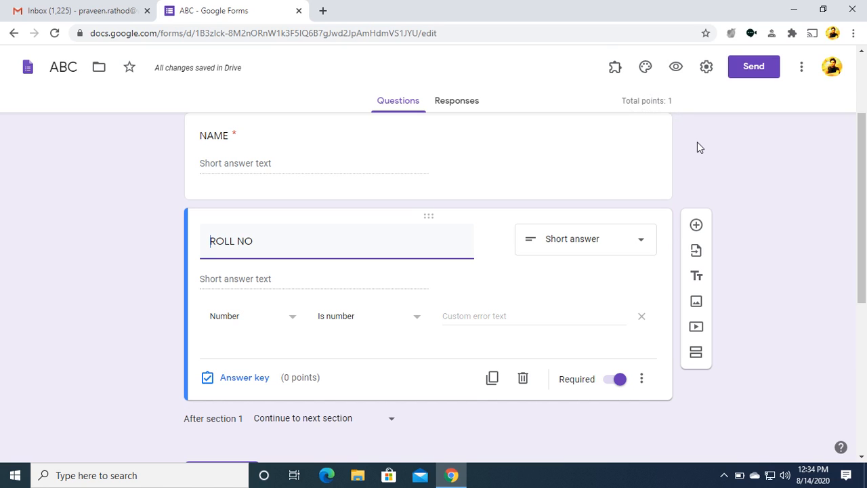
Step: Open a preview of the finished form
scroll(697, 143, down, 4)
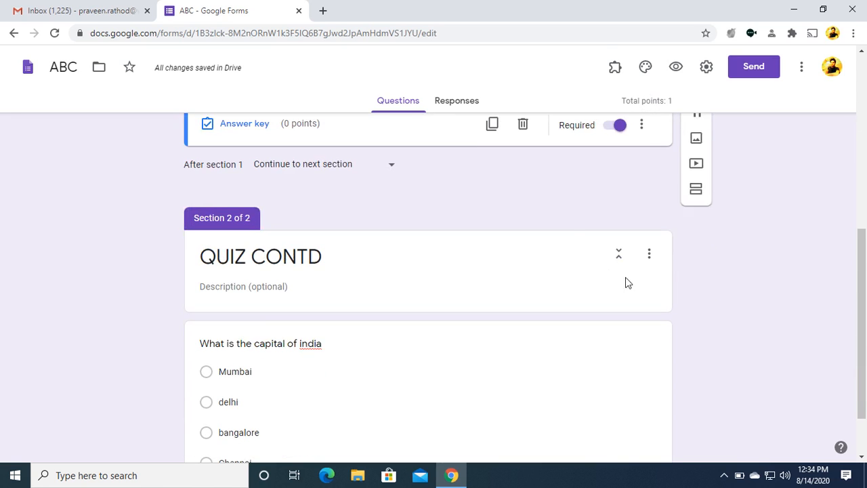
scroll(498, 237, down, 2)
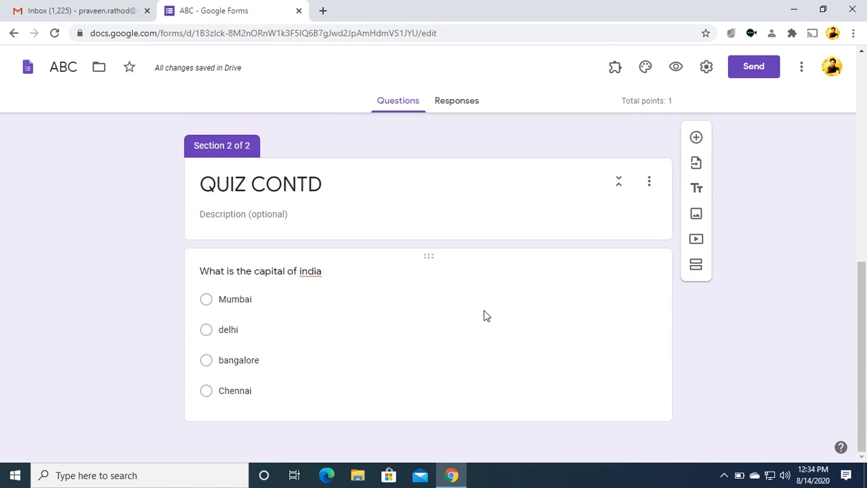
click(678, 68)
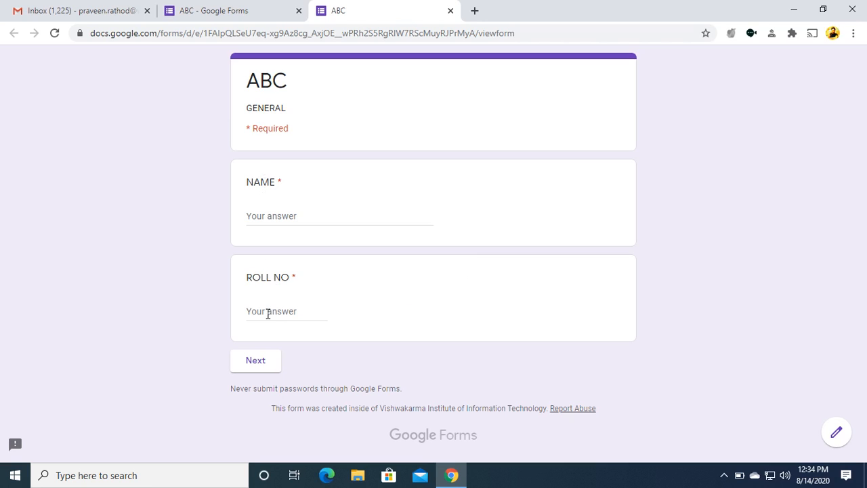
Step: Submit a test response with "ABC" as NAME, a sample roll number, and "delhi" as the capital of India
click(267, 216)
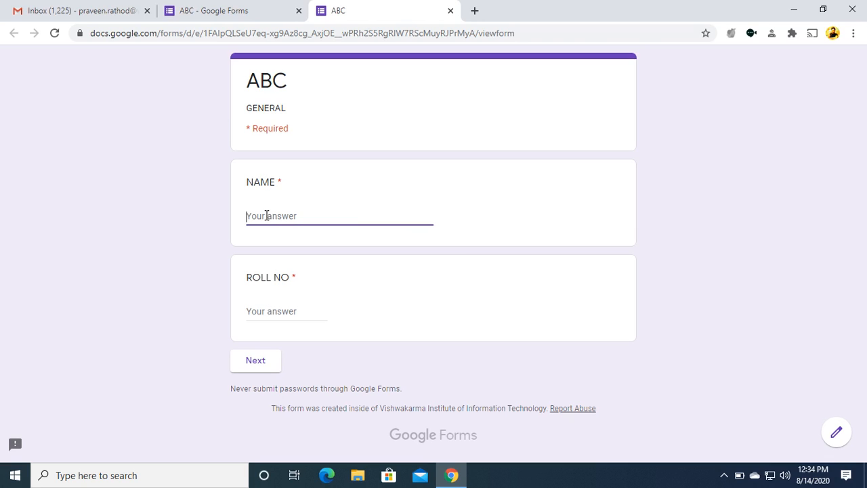
text(ABC)
click(271, 311)
text(123)
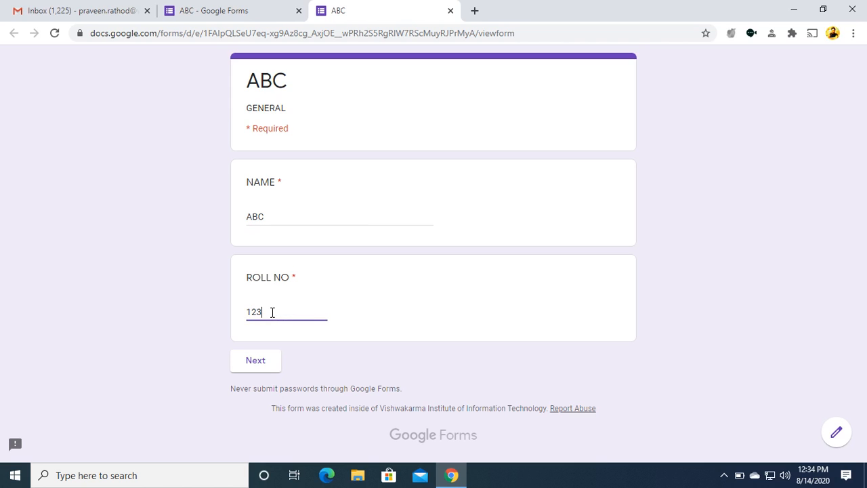
click(257, 364)
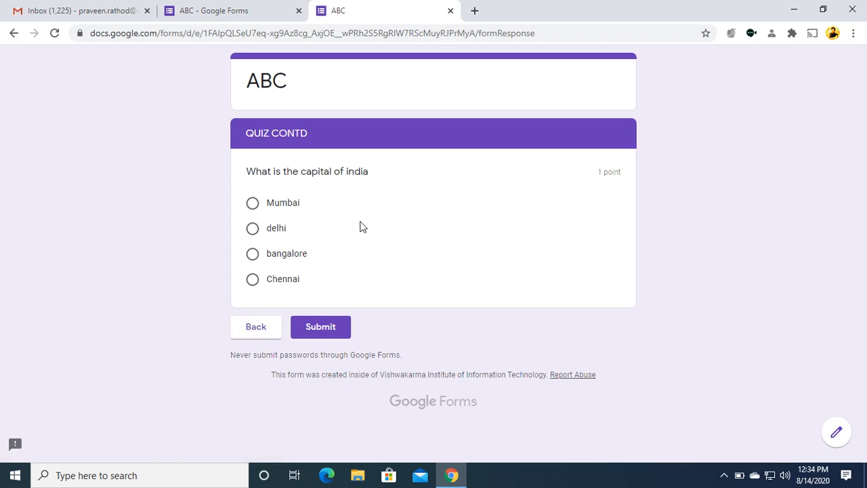
click(252, 228)
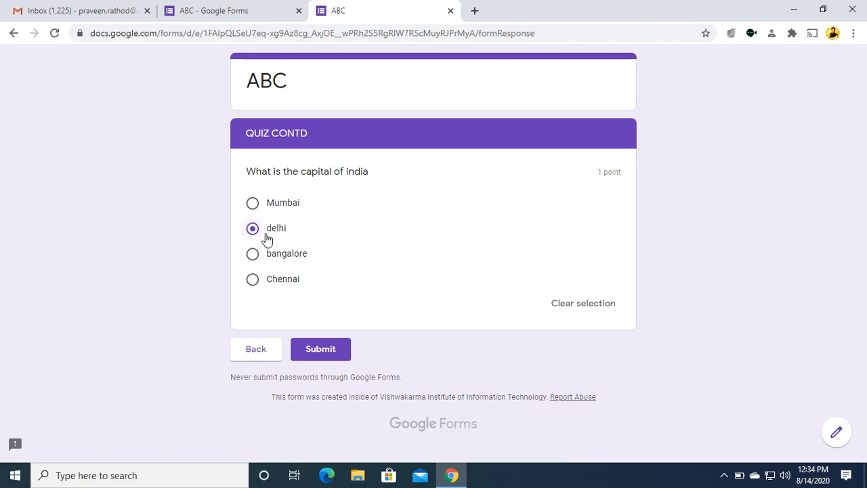
click(324, 351)
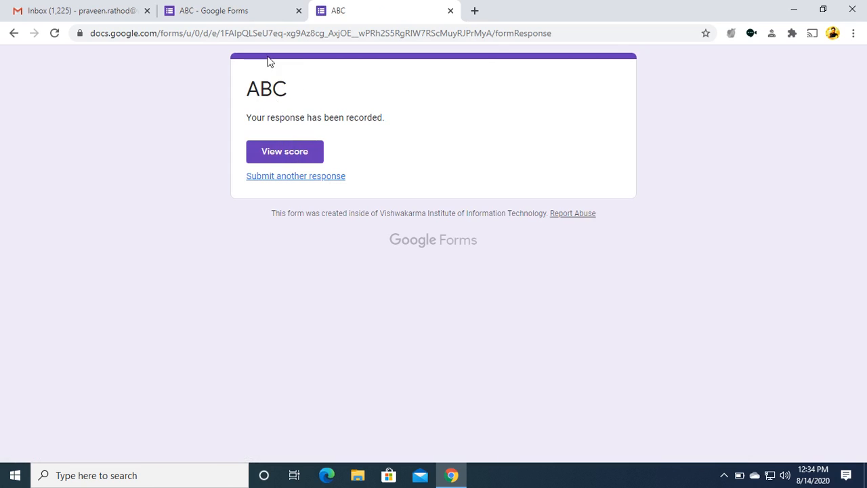
Step: Return to the form editor and examine the response summary, including the total points distribution and the submitted answers
click(245, 15)
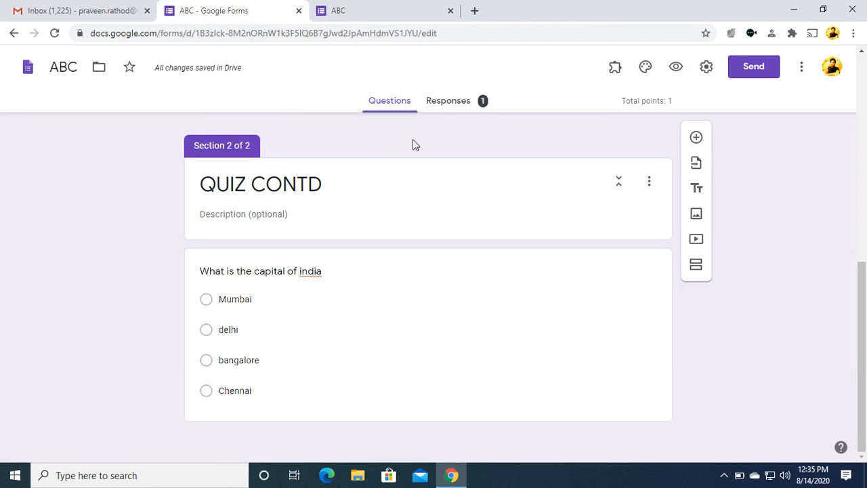
click(456, 103)
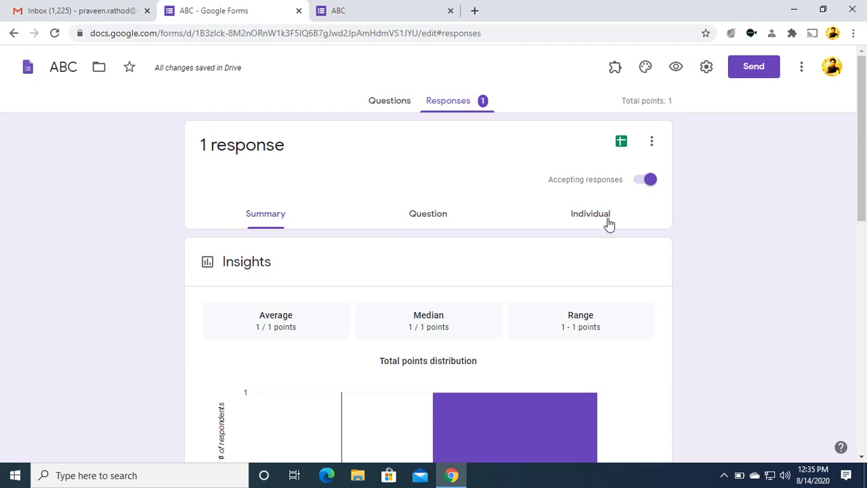
scroll(374, 317, down, 3)
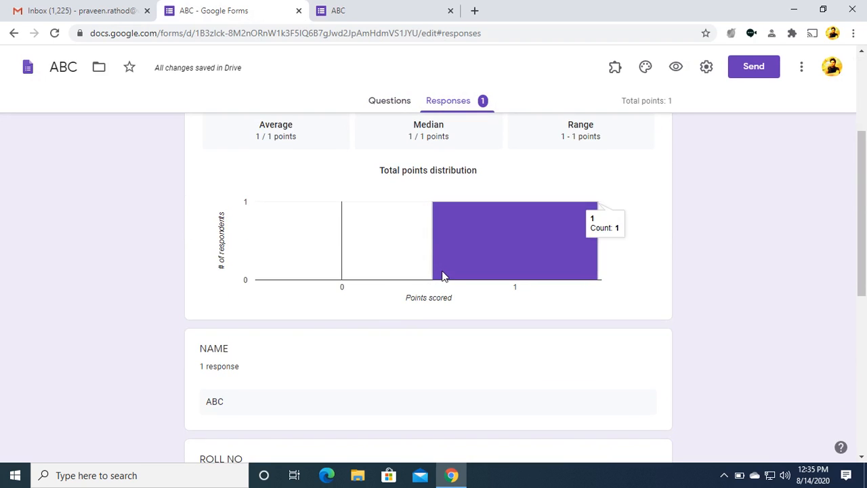
scroll(443, 275, up, 3)
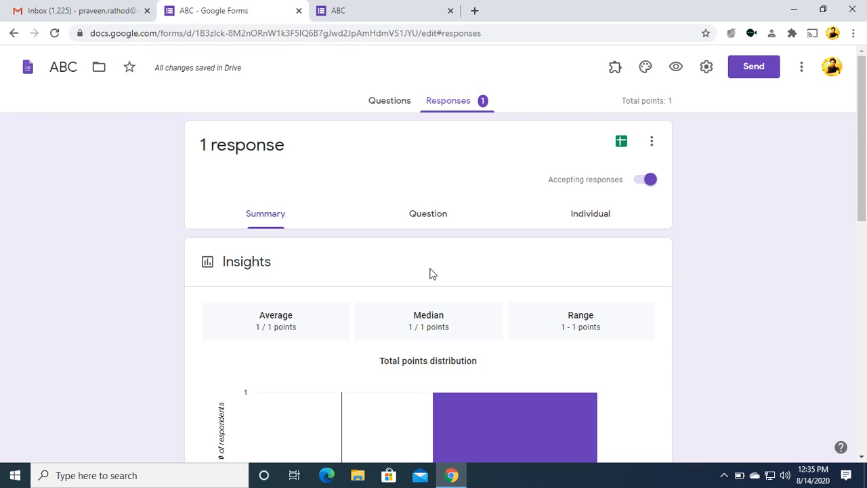
click(724, 479)
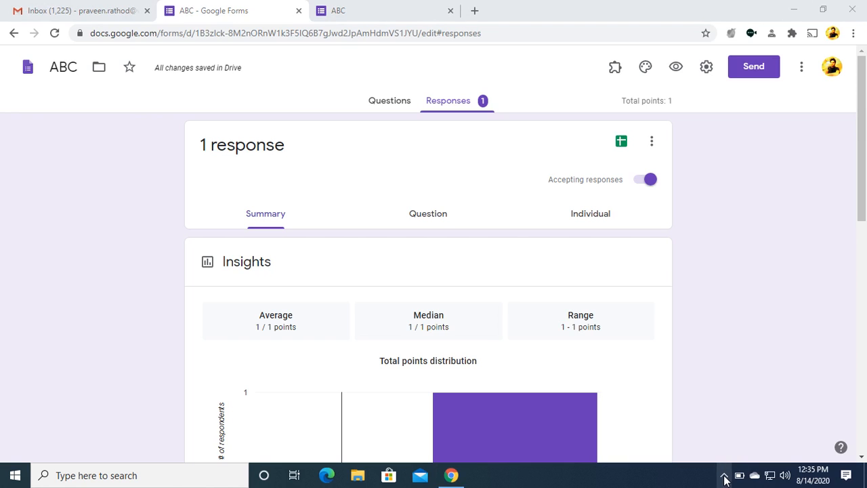